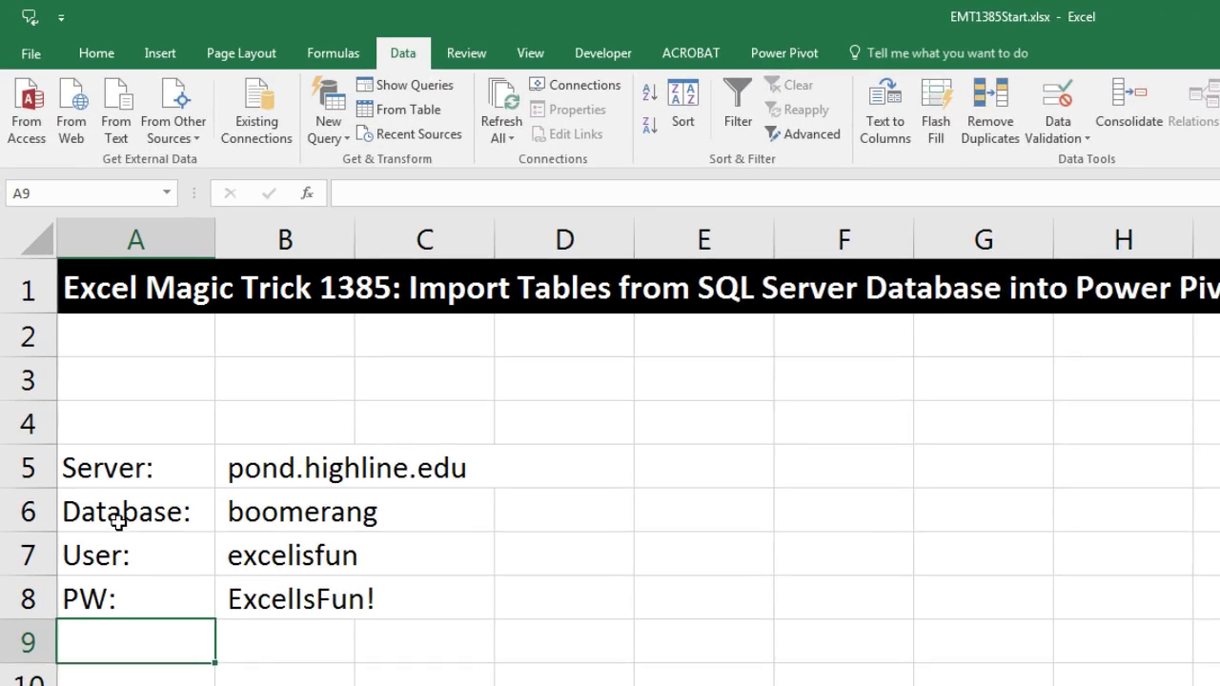
# Step: Start a From SQL Server Database query with server pond.highline.edu and database boomerang
pyautogui.click(73, 328)
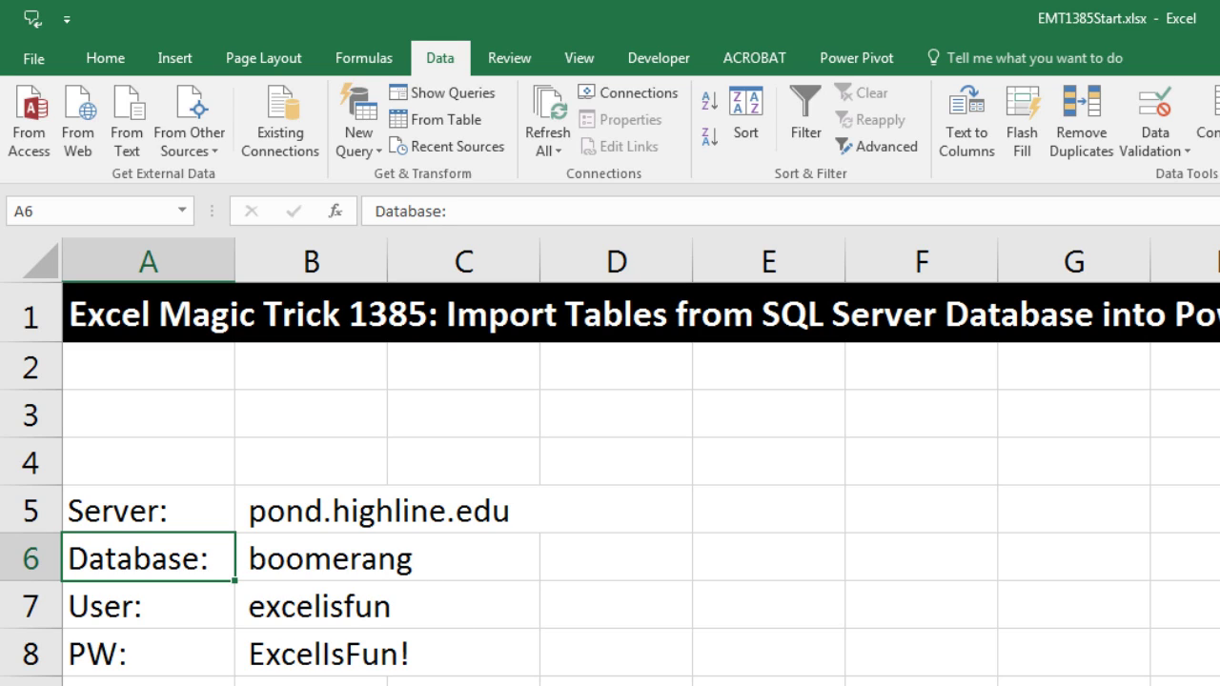
pyautogui.click(148, 681)
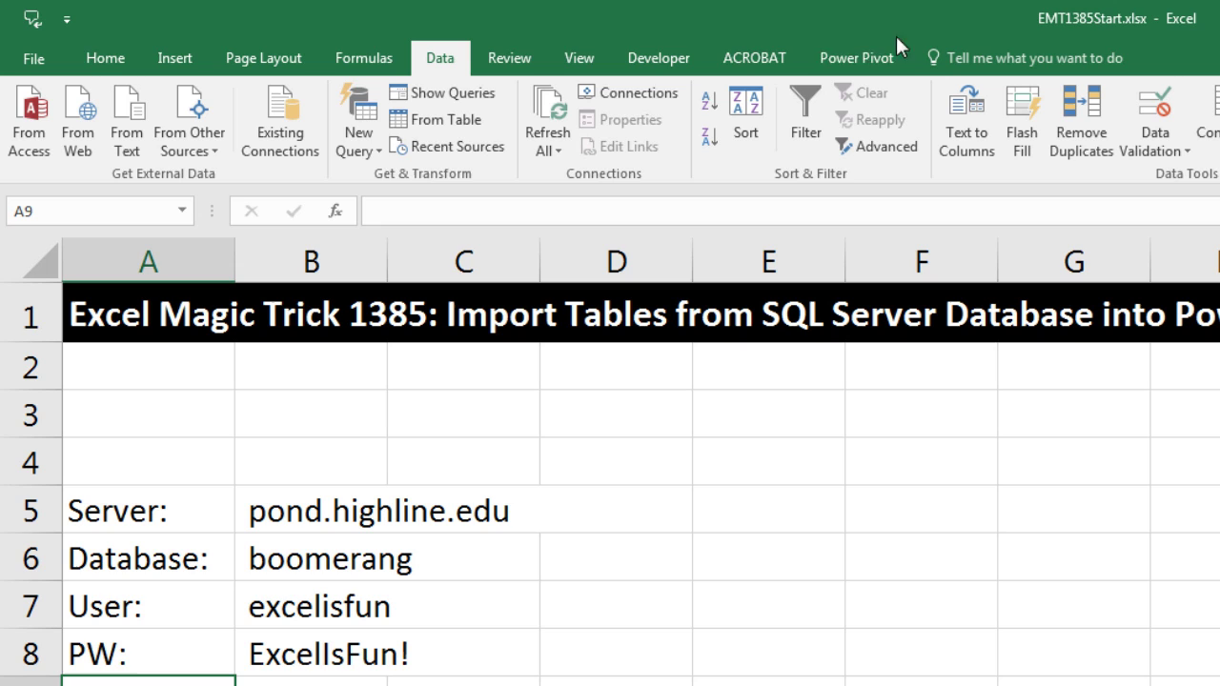
pyautogui.click(381, 155)
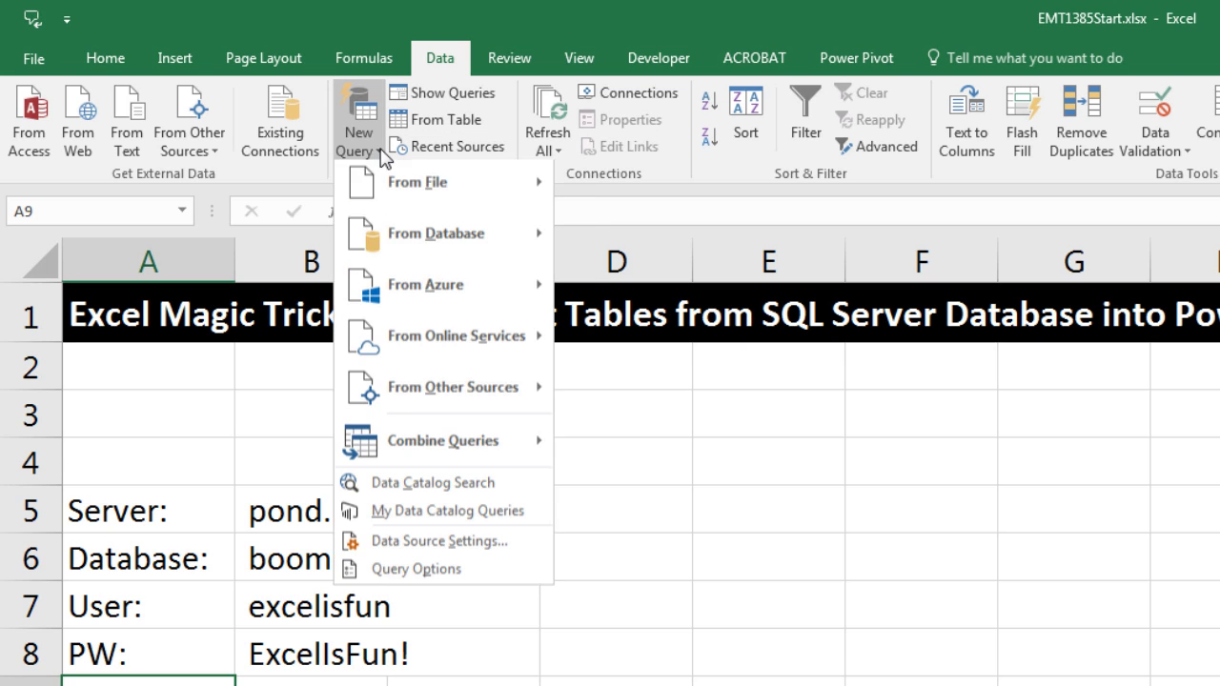
pyautogui.moveTo(410, 250)
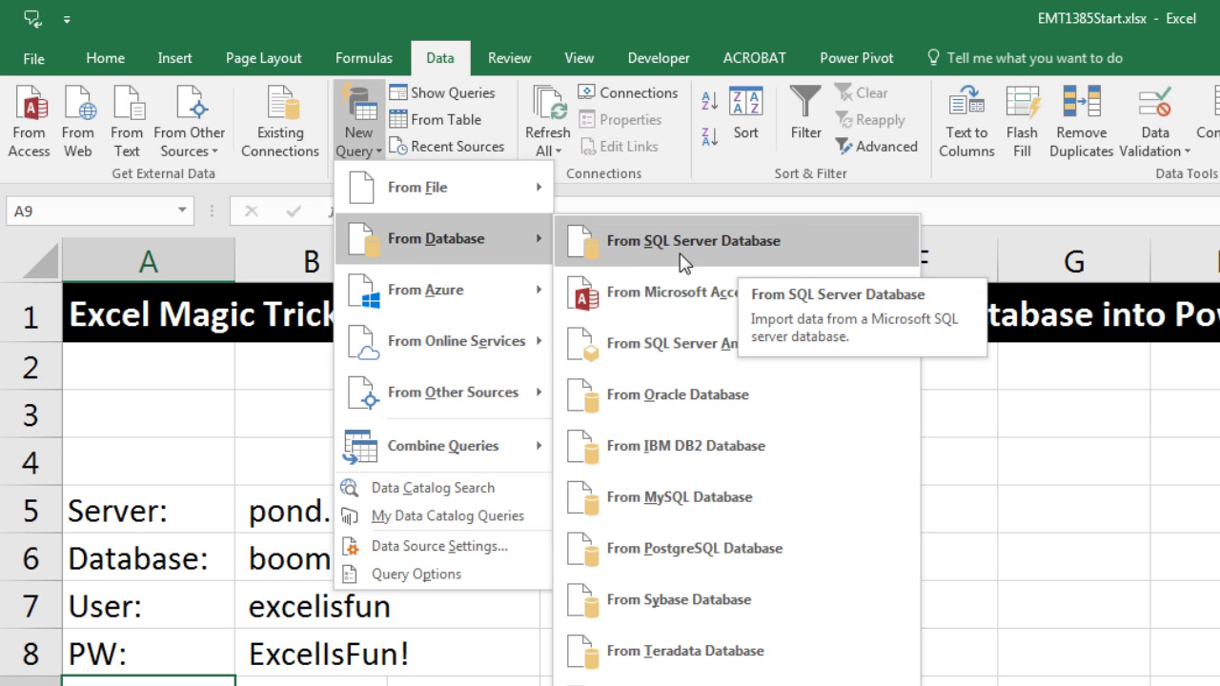
pyautogui.click(763, 250)
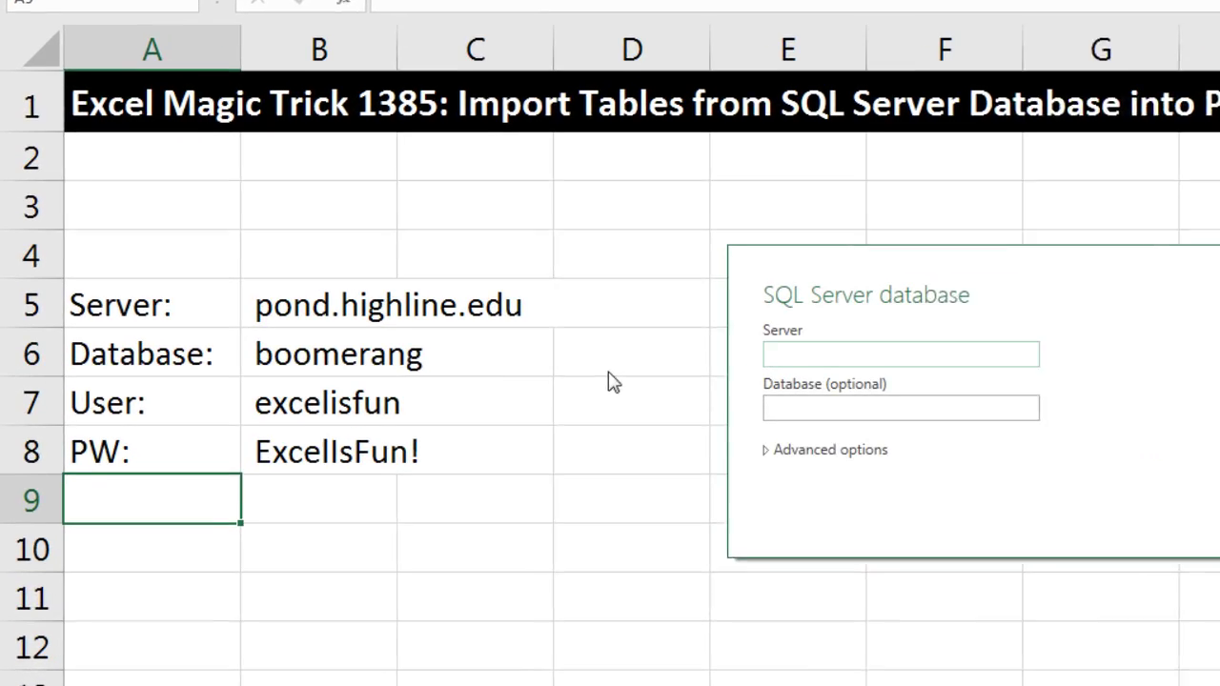
pyautogui.write('pond.highline.edu')
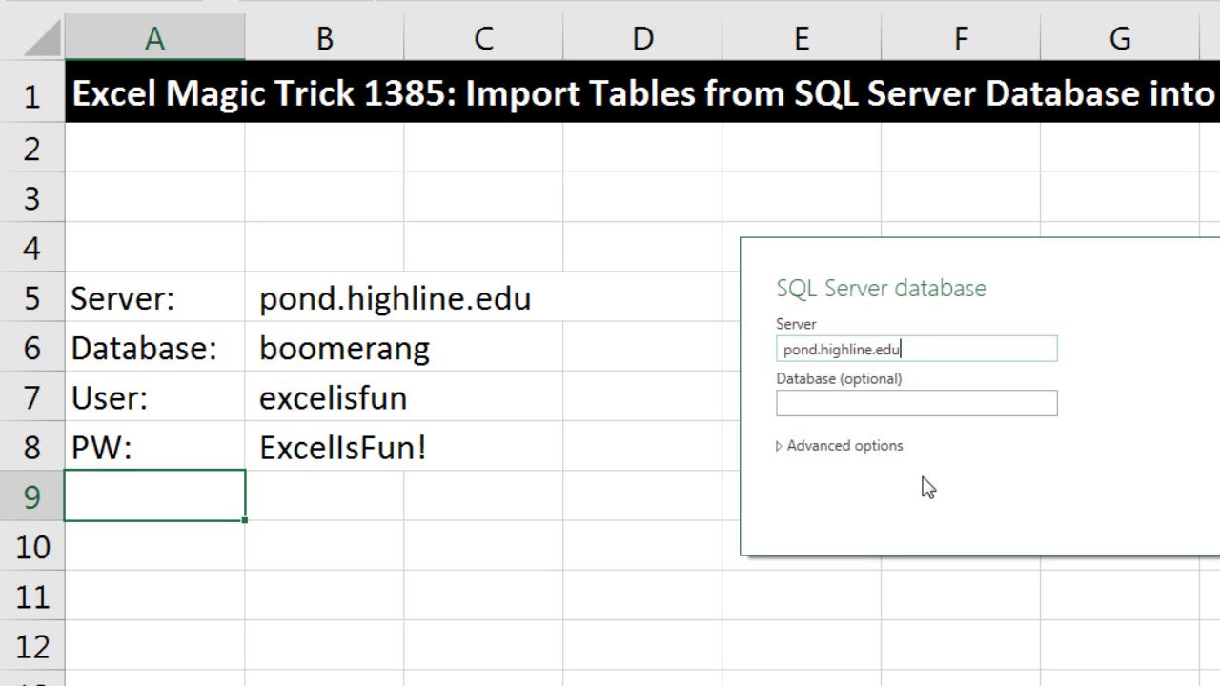
pyautogui.press('Tab')
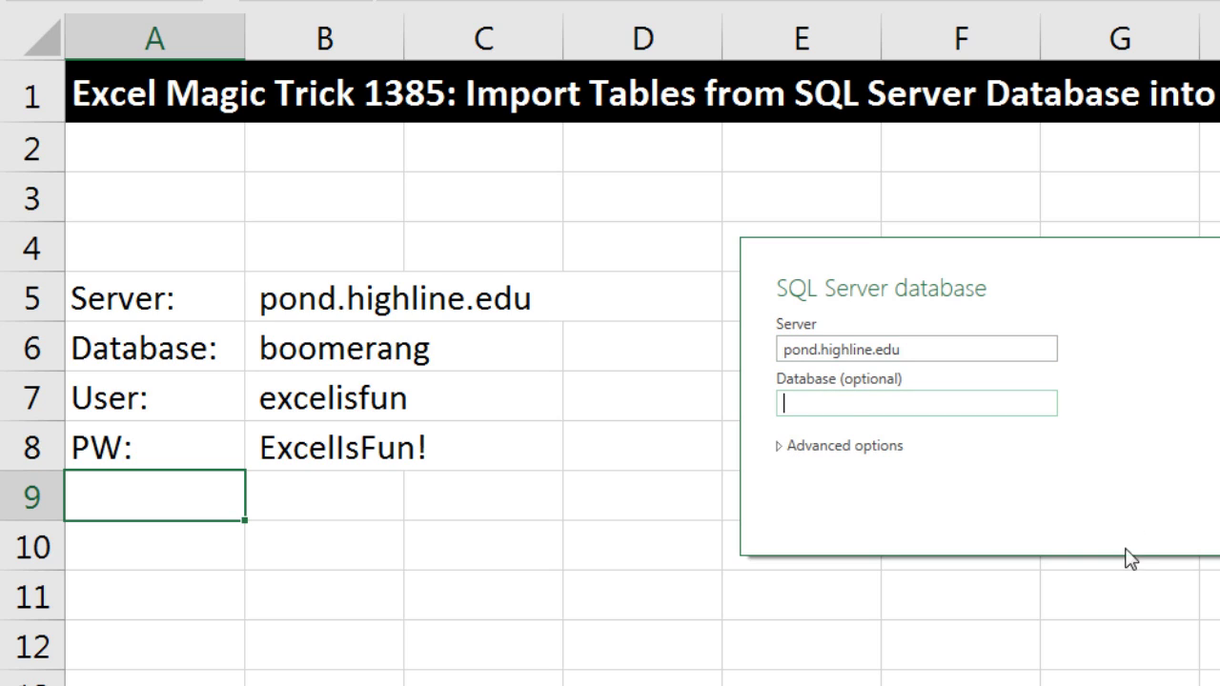
pyautogui.write('boomerang')
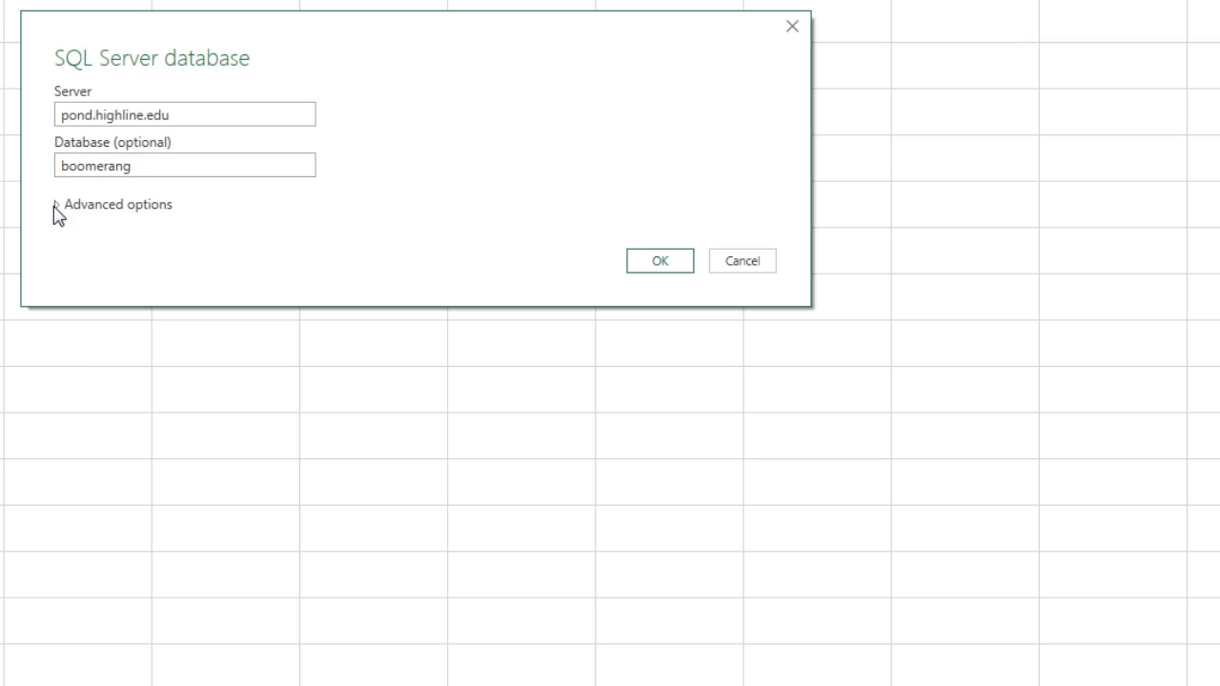
# Step: Expand the Advanced options in the SQL Server database dialog
pyautogui.click(55, 206)
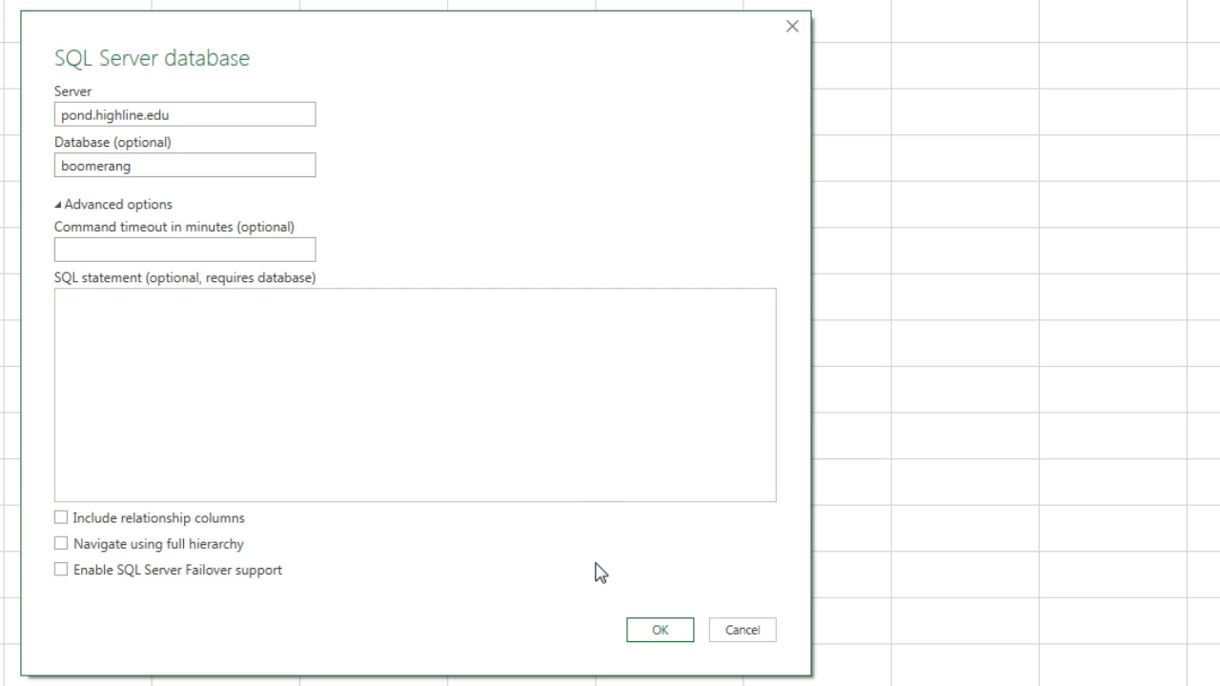
# Step: Submit the connection, sign in with the database username and password, and accept no encryption
pyautogui.click(653, 629)
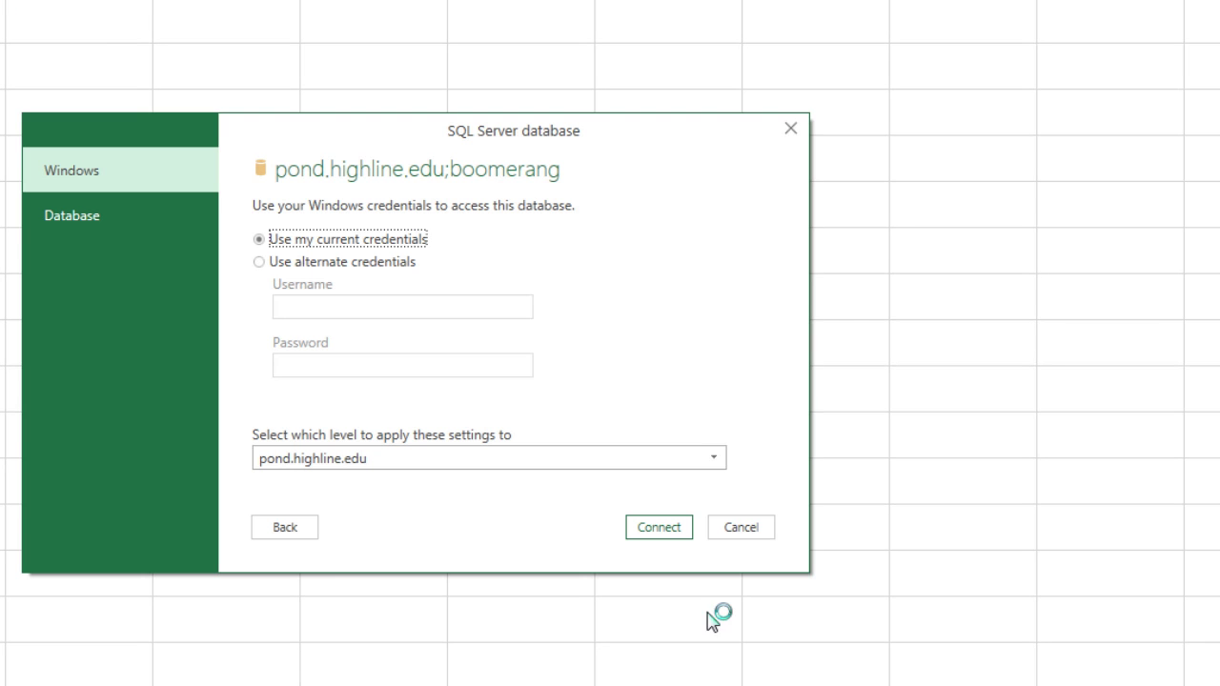
pyautogui.click(381, 244)
pyautogui.click(95, 222)
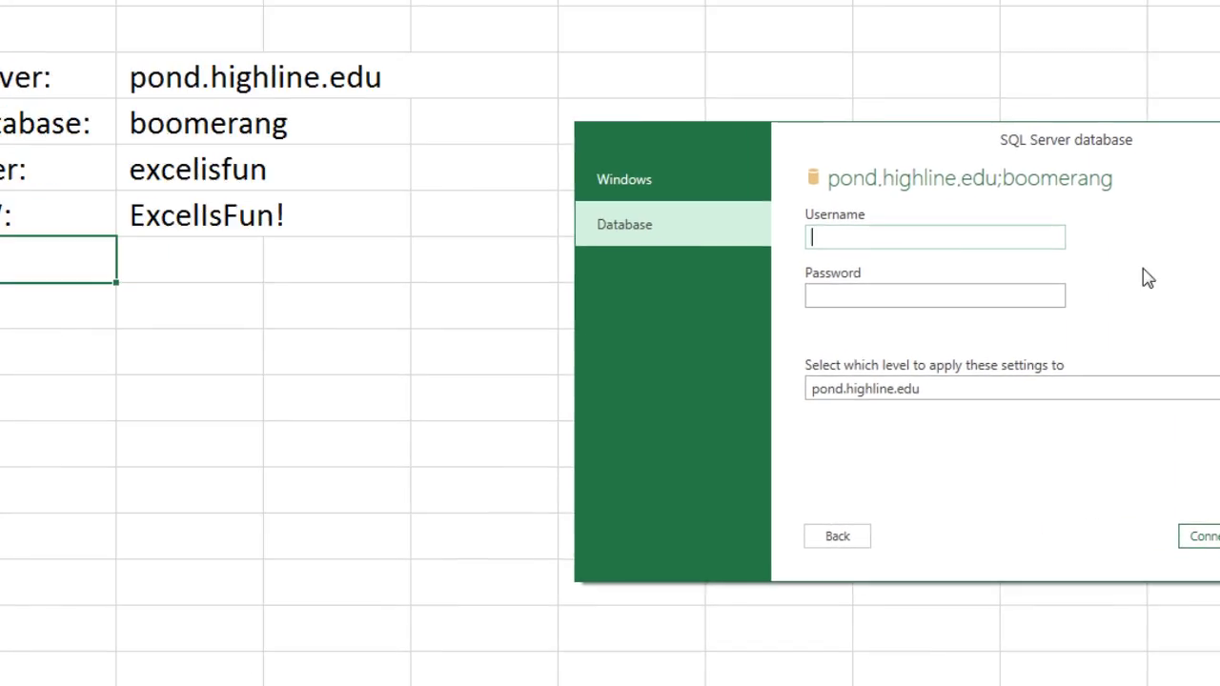
pyautogui.write('excelisfun')
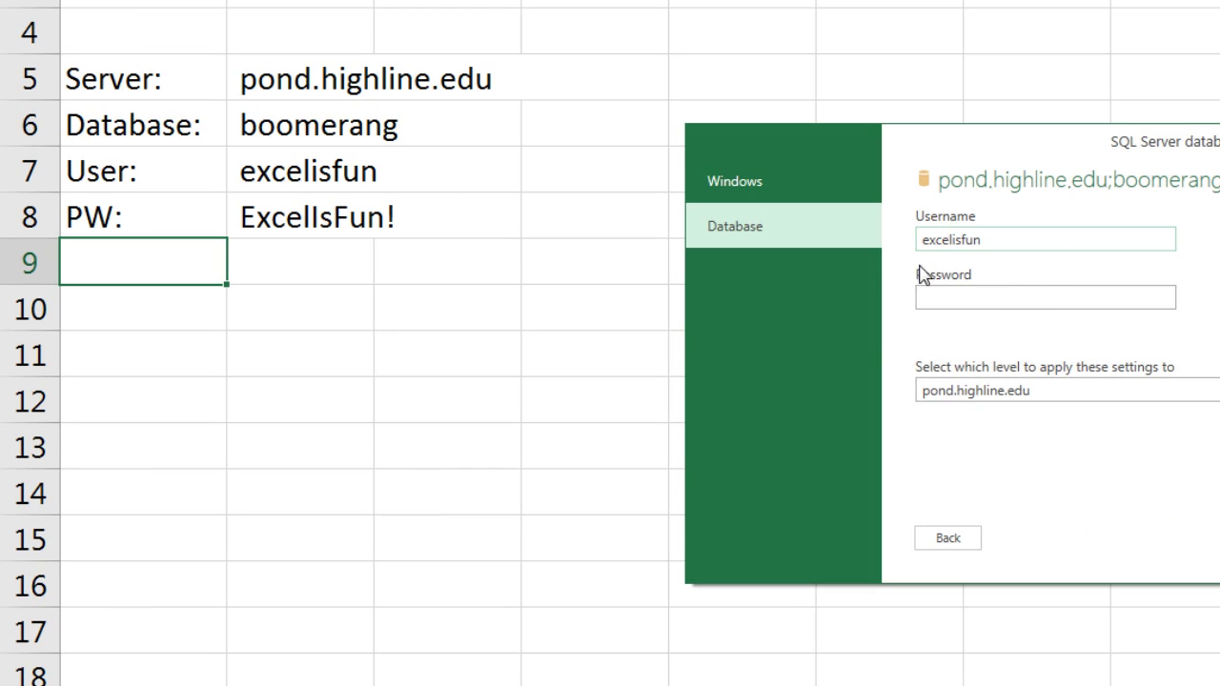
pyautogui.press('Tab')
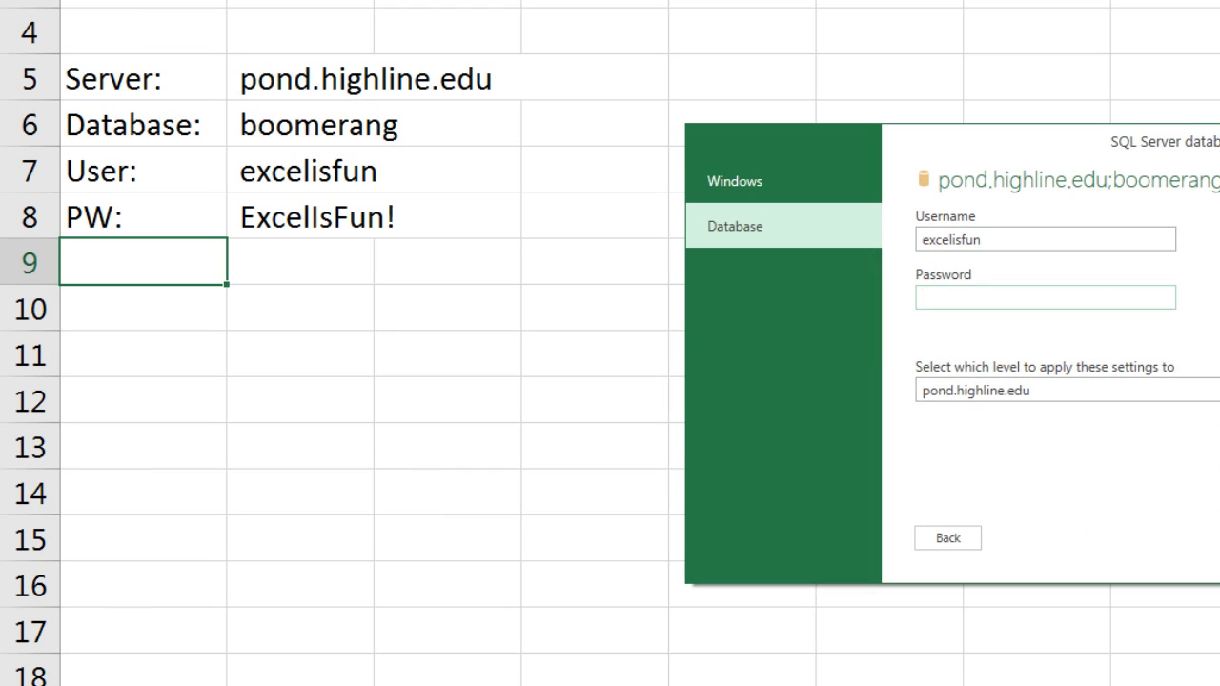
pyautogui.write('ExcelIsFun!')
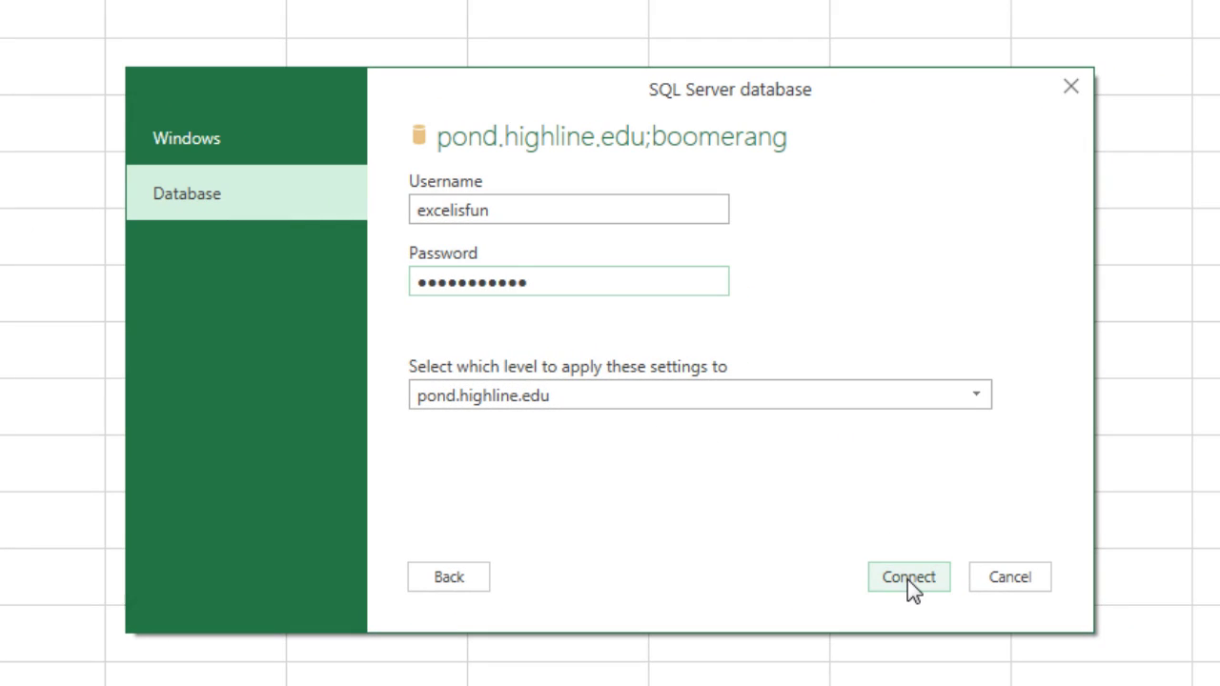
pyautogui.click(908, 578)
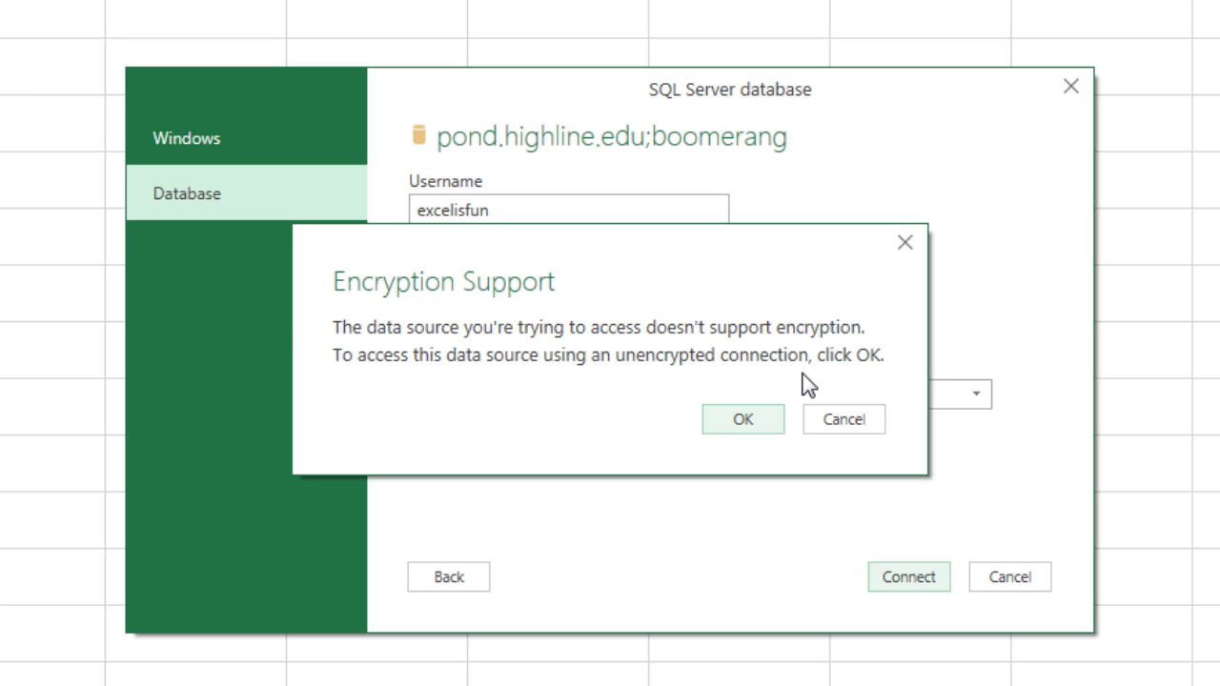
pyautogui.click(746, 418)
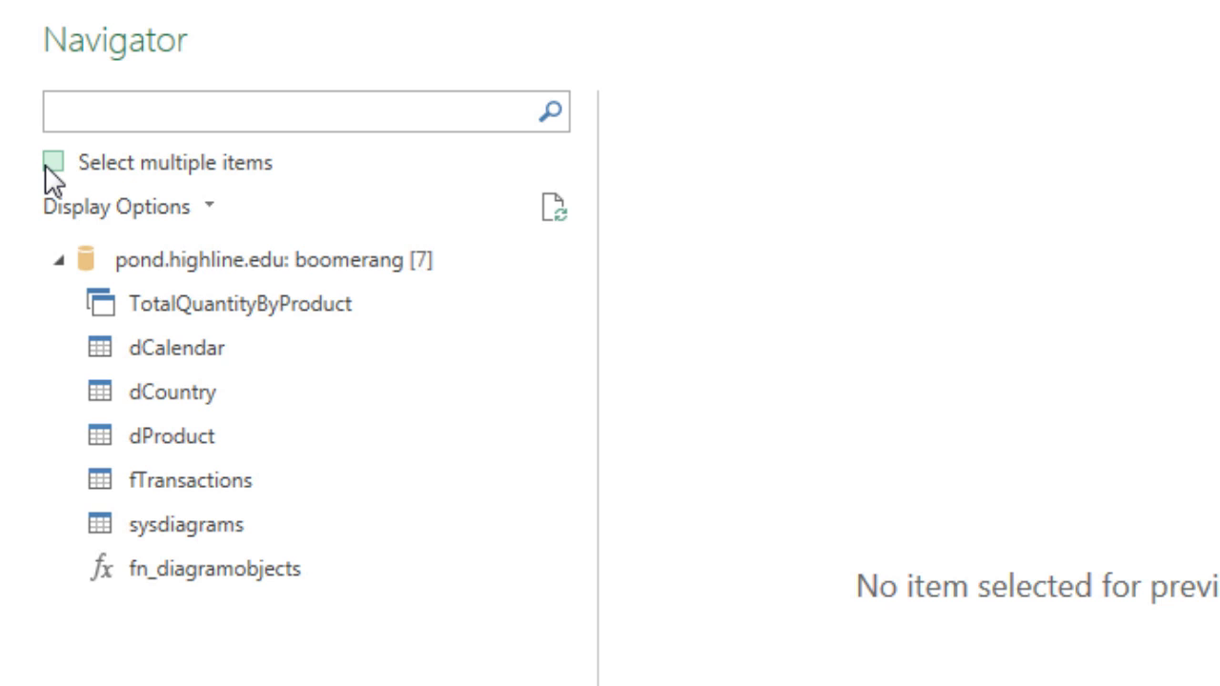
# Step: Select fTransactions, dProduct and dCountry in the Navigator and send them to the Query Editor
pyautogui.click(46, 168)
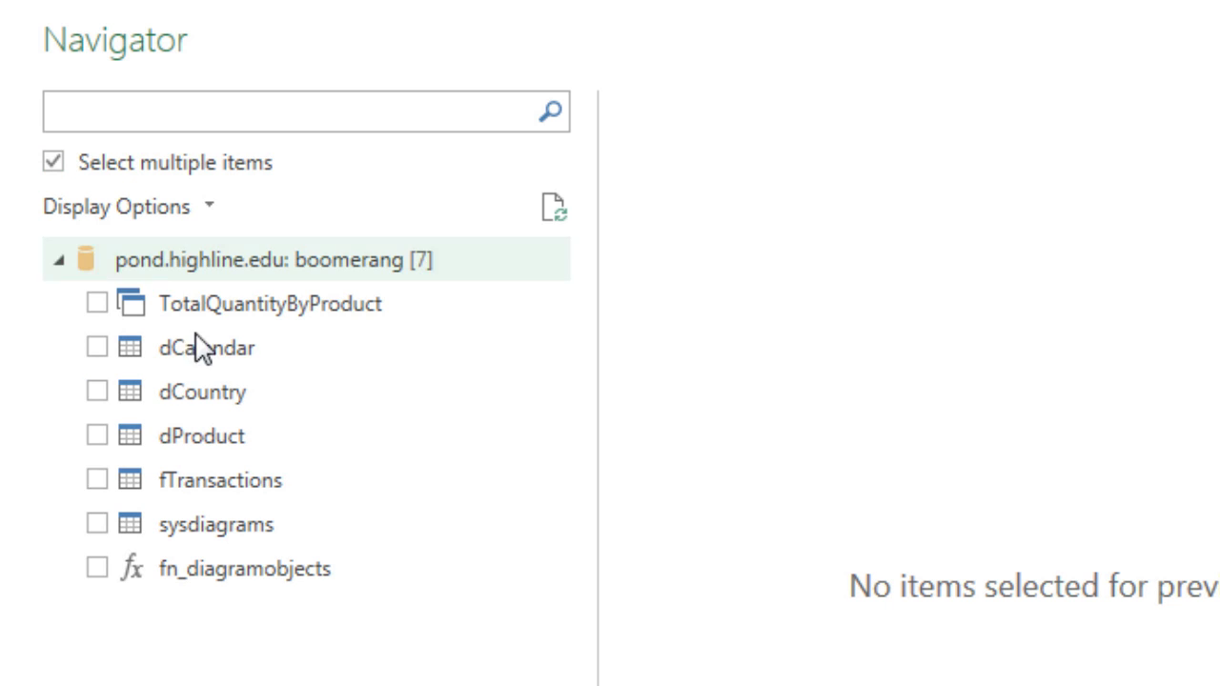
pyautogui.click(96, 484)
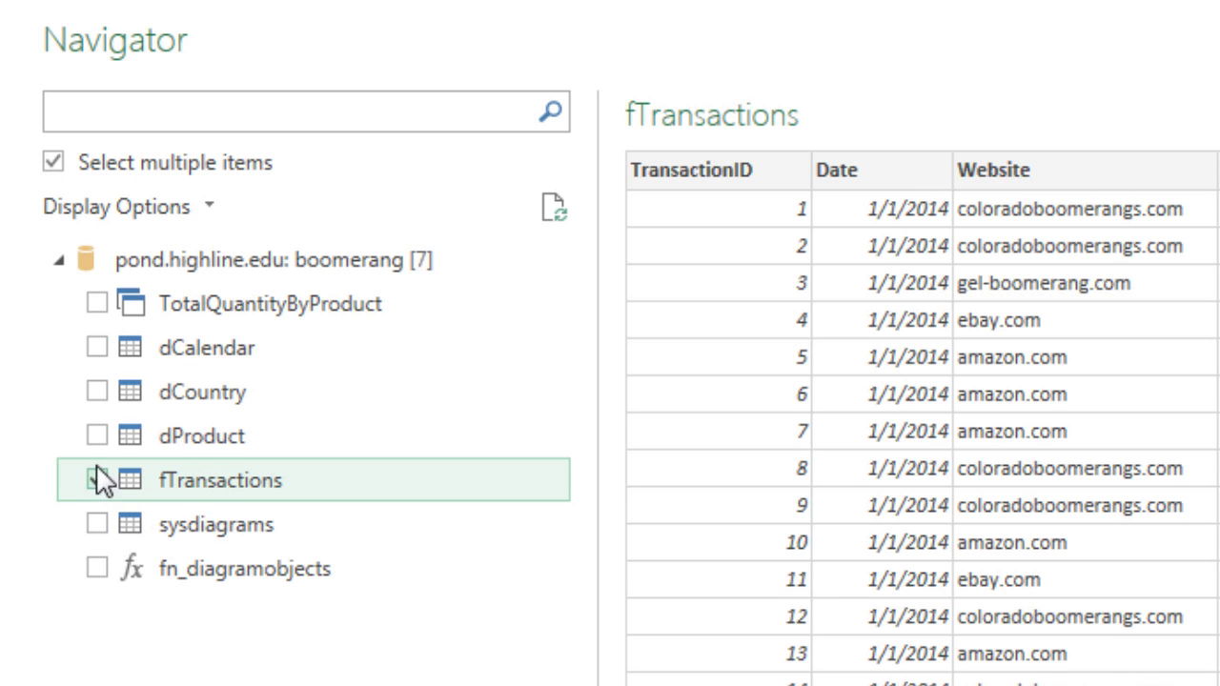
pyautogui.click(96, 437)
pyautogui.click(97, 392)
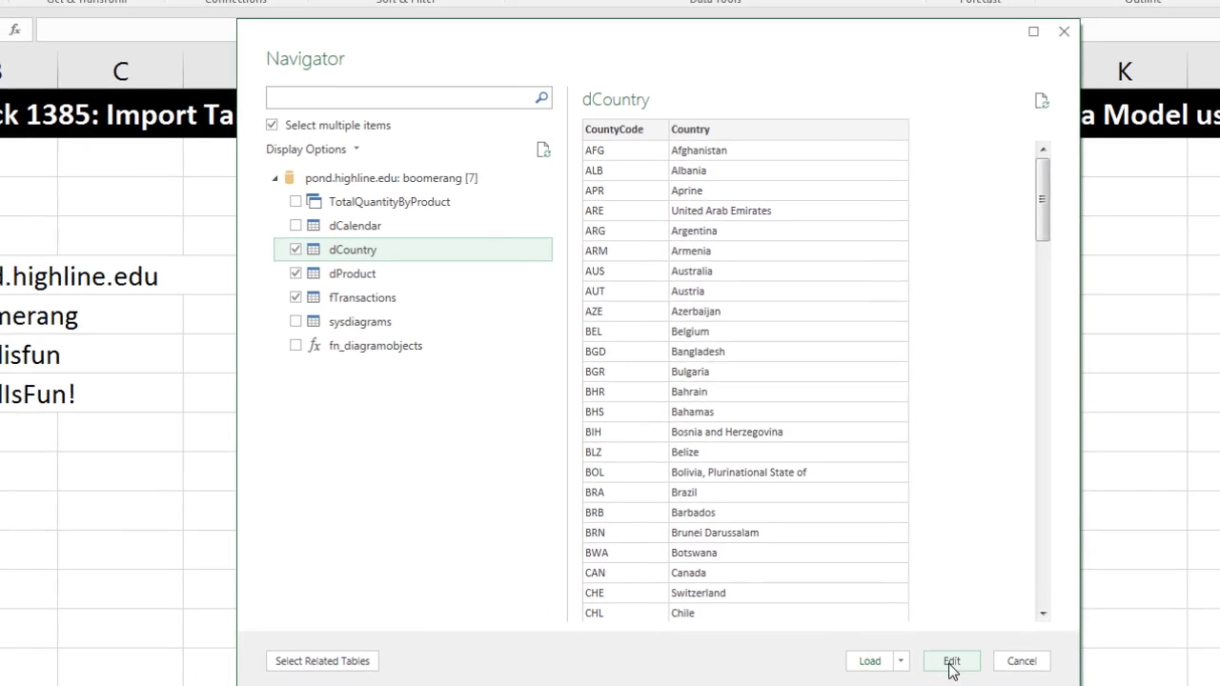
pyautogui.click(951, 664)
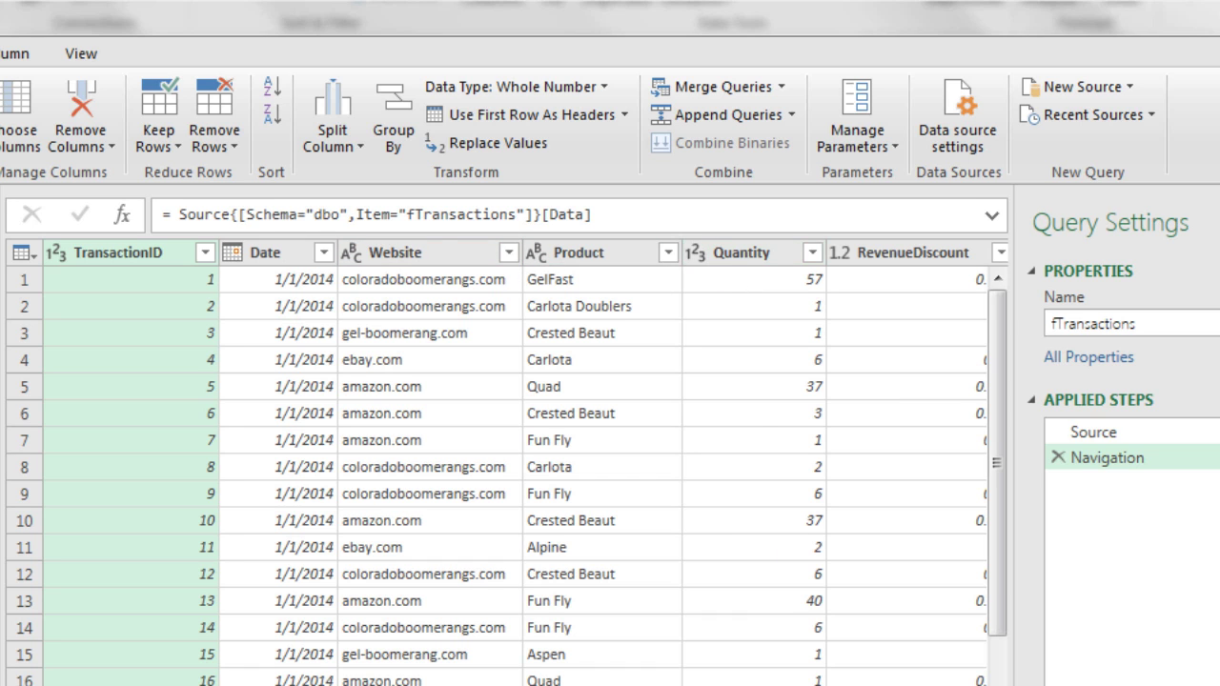
# Step: Scroll right through fTransactions to review its columns up to CountryCode
pyautogui.hscroll(5, 526, 463)
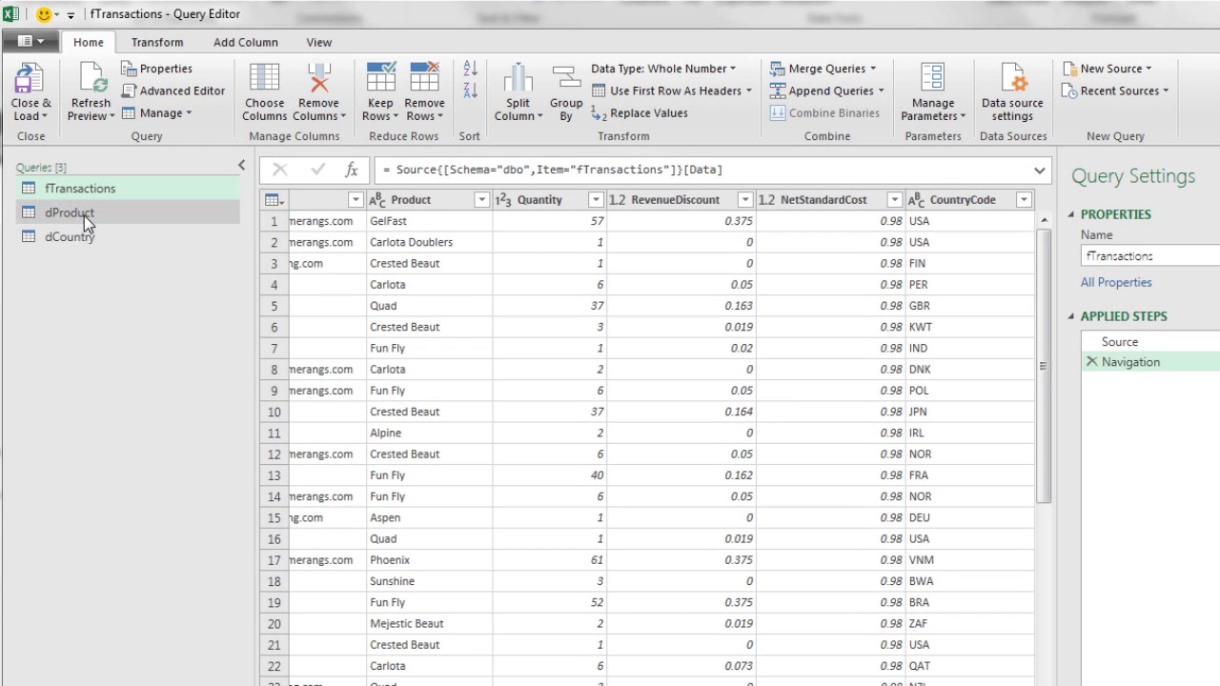
# Step: Change dProduct's RetailPrice and StandardCost to Currency type, then show the dCountry query
pyautogui.click(84, 215)
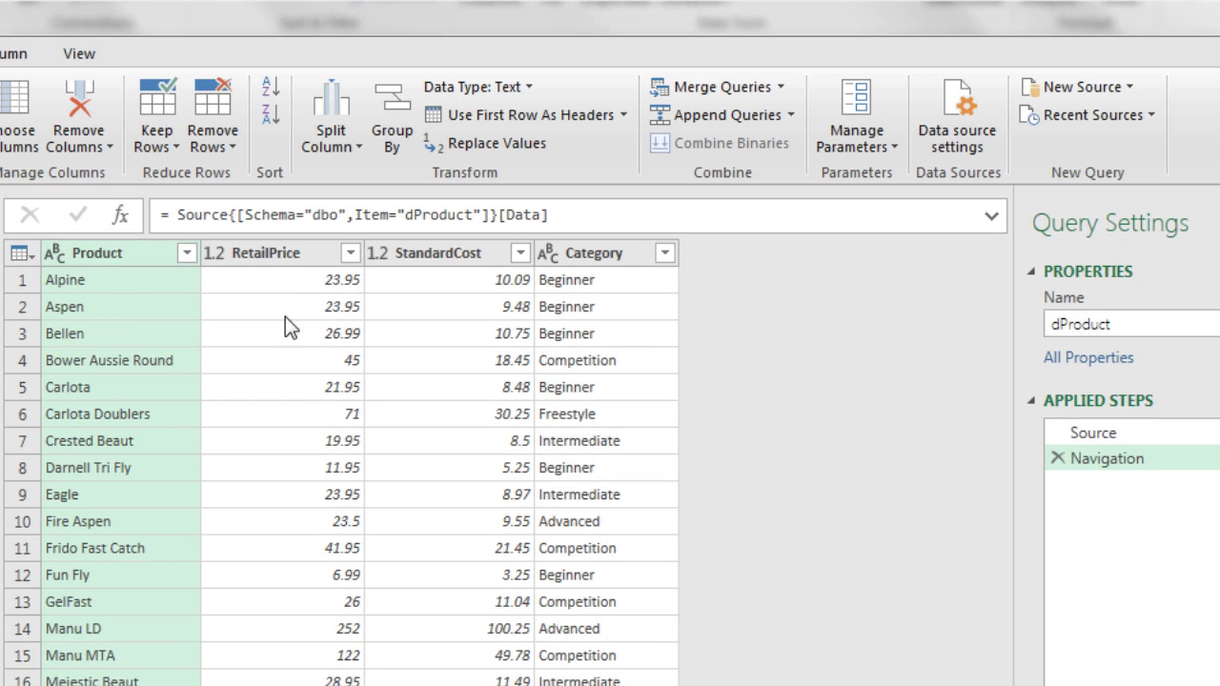
pyautogui.click(213, 253)
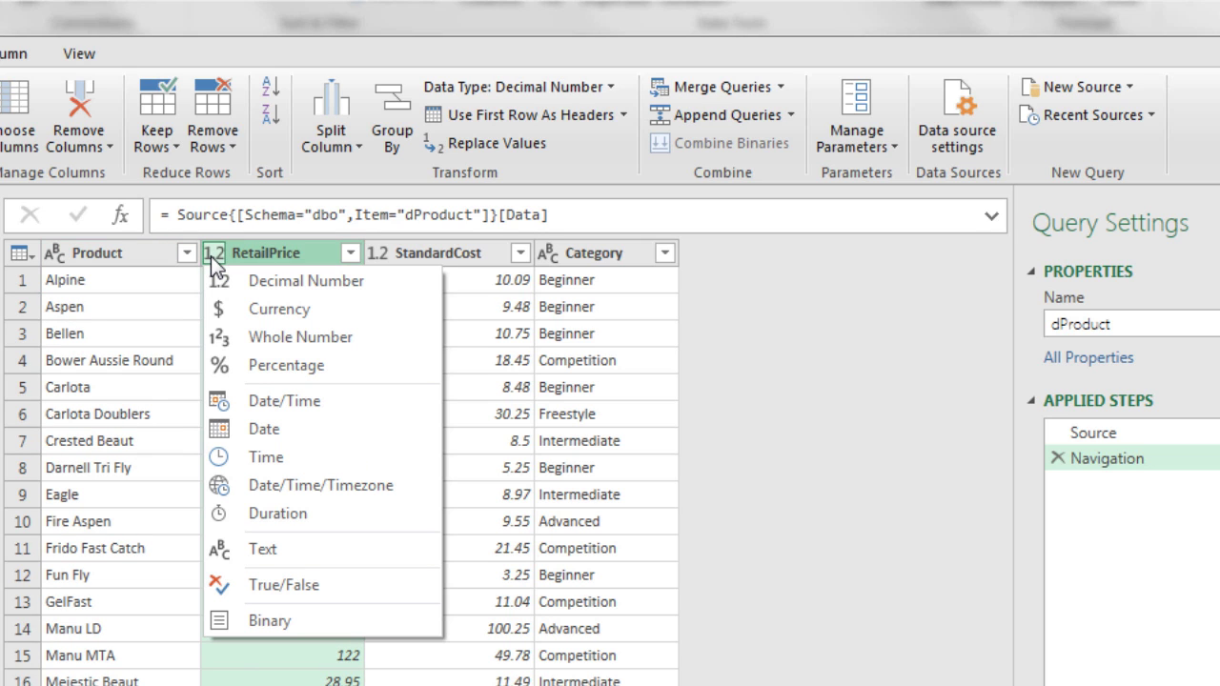
pyautogui.click(281, 318)
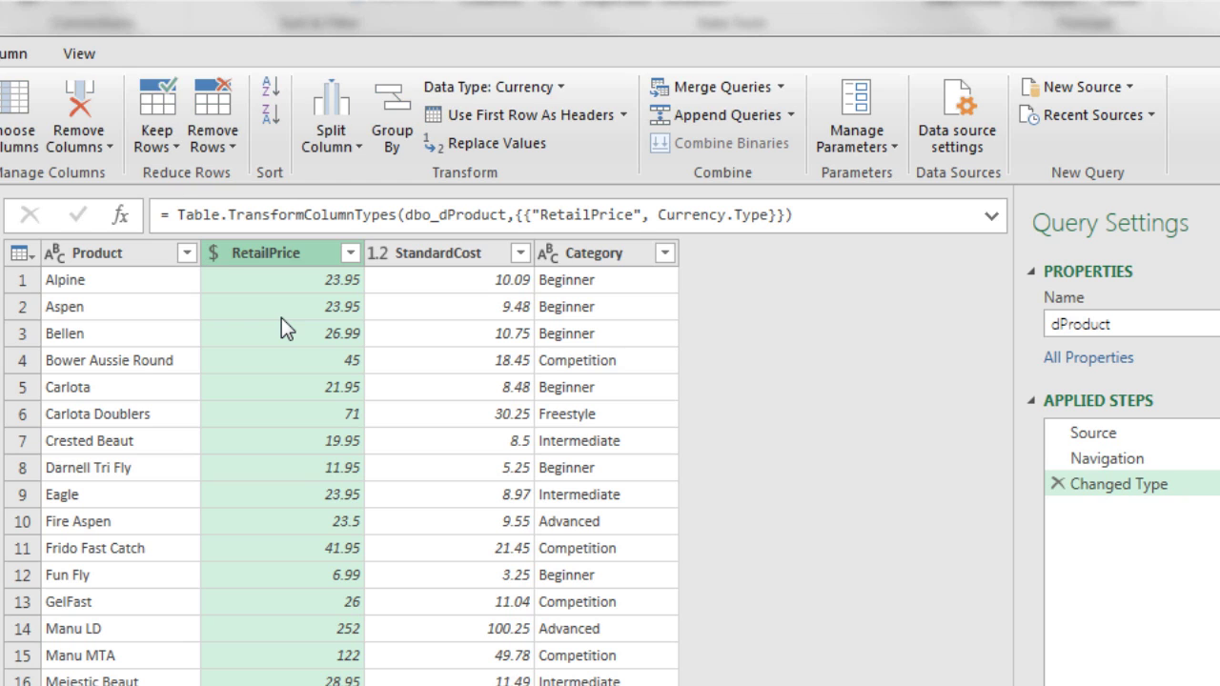
pyautogui.click(379, 258)
pyautogui.click(406, 306)
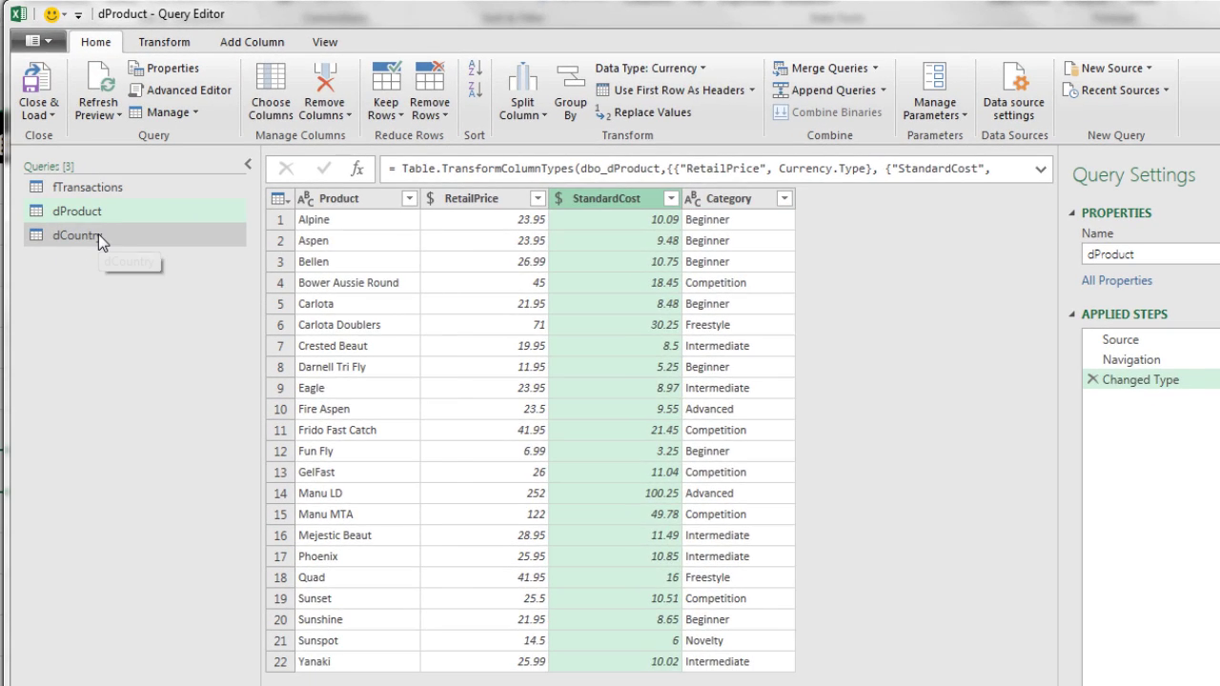
pyautogui.click(98, 234)
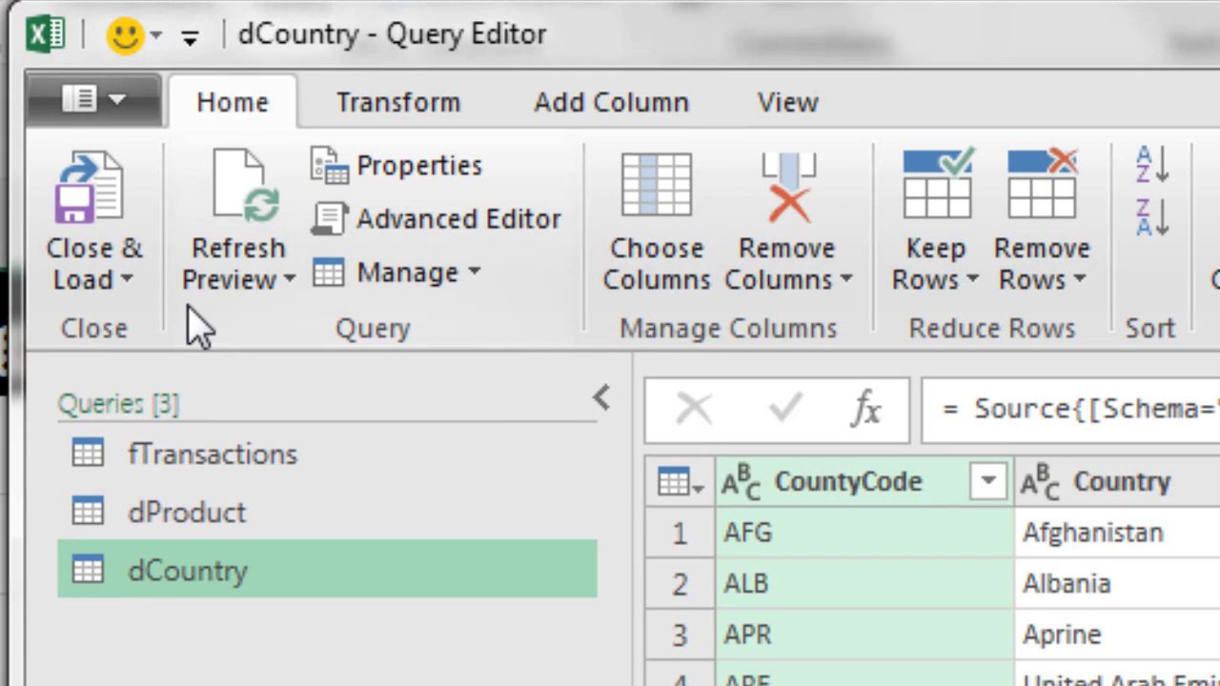
# Step: Load the three queries as connection-only, adding them to the Data Model
pyautogui.click(134, 290)
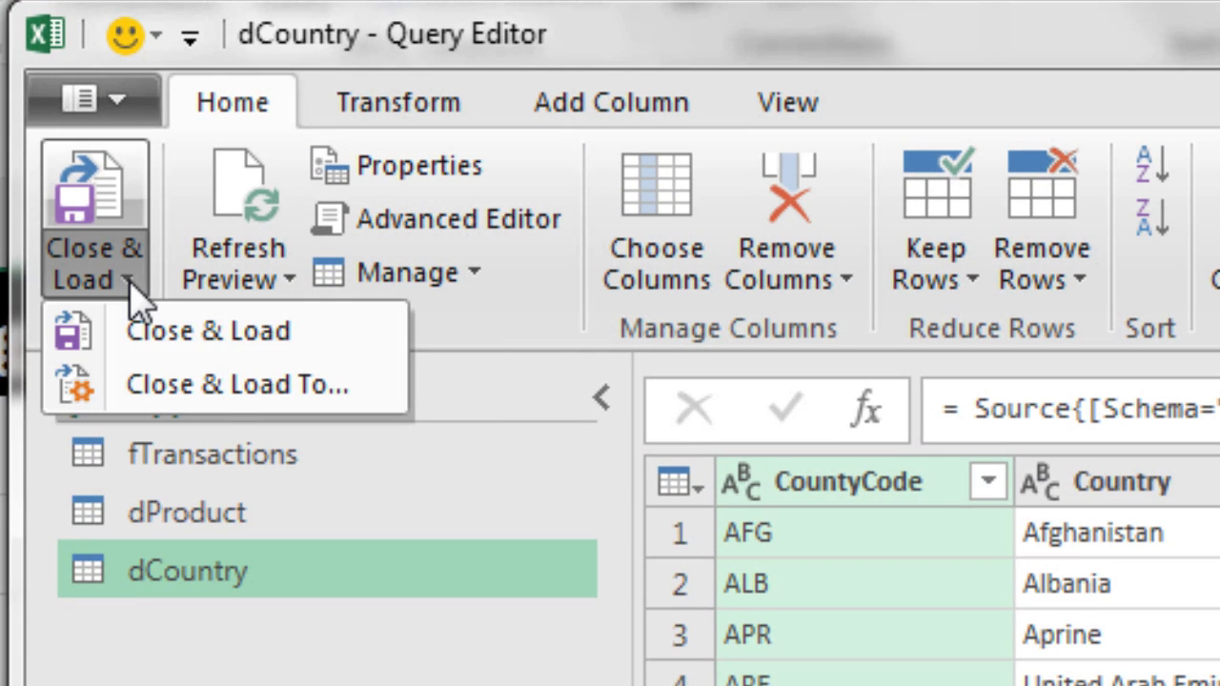
pyautogui.click(219, 386)
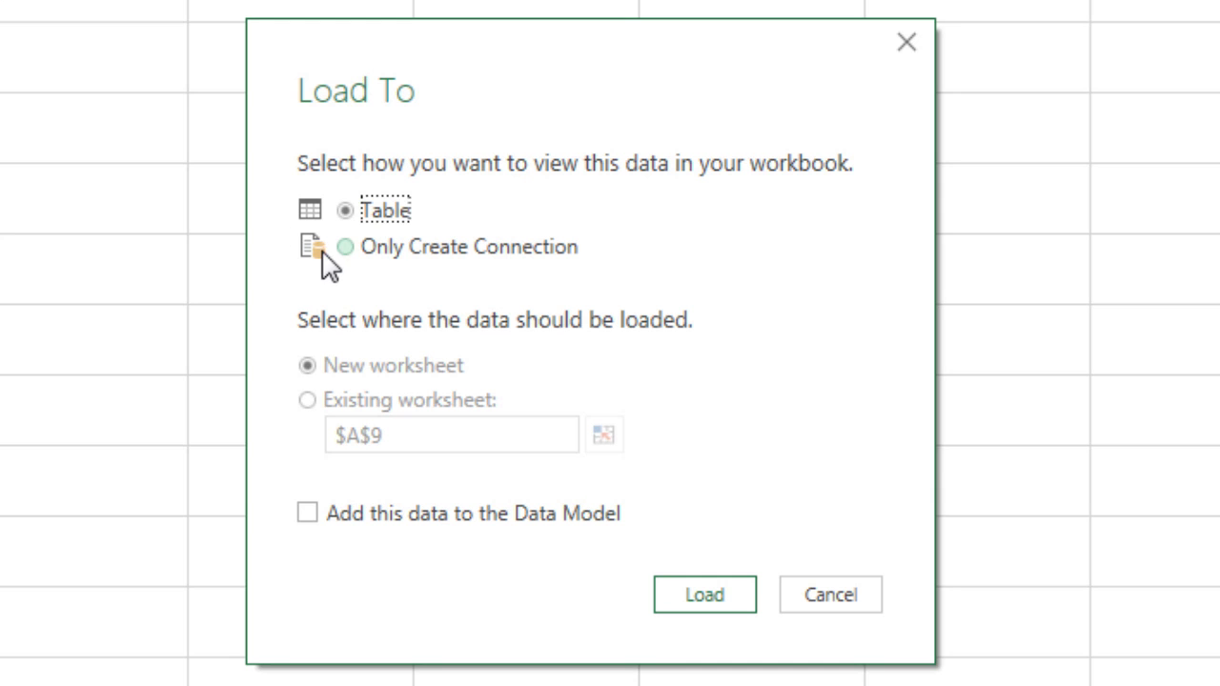
pyautogui.click(349, 250)
pyautogui.click(306, 525)
pyautogui.click(712, 598)
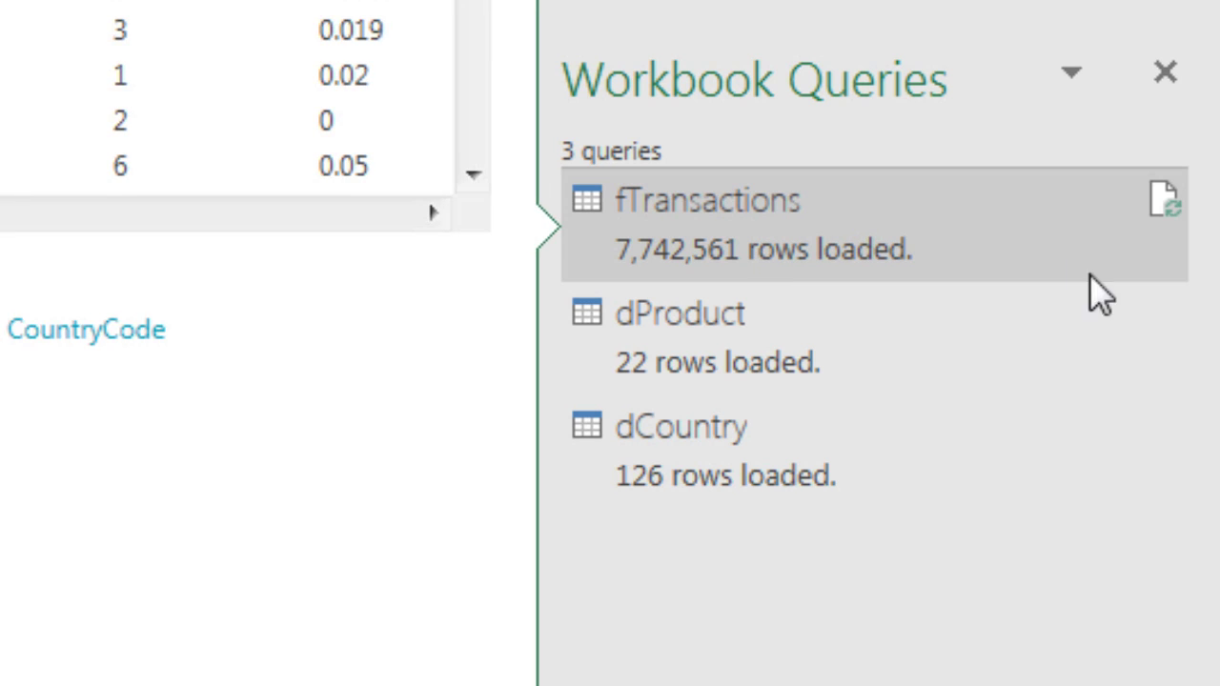
pyautogui.moveTo(969, 365)
pyautogui.moveTo(849, 466)
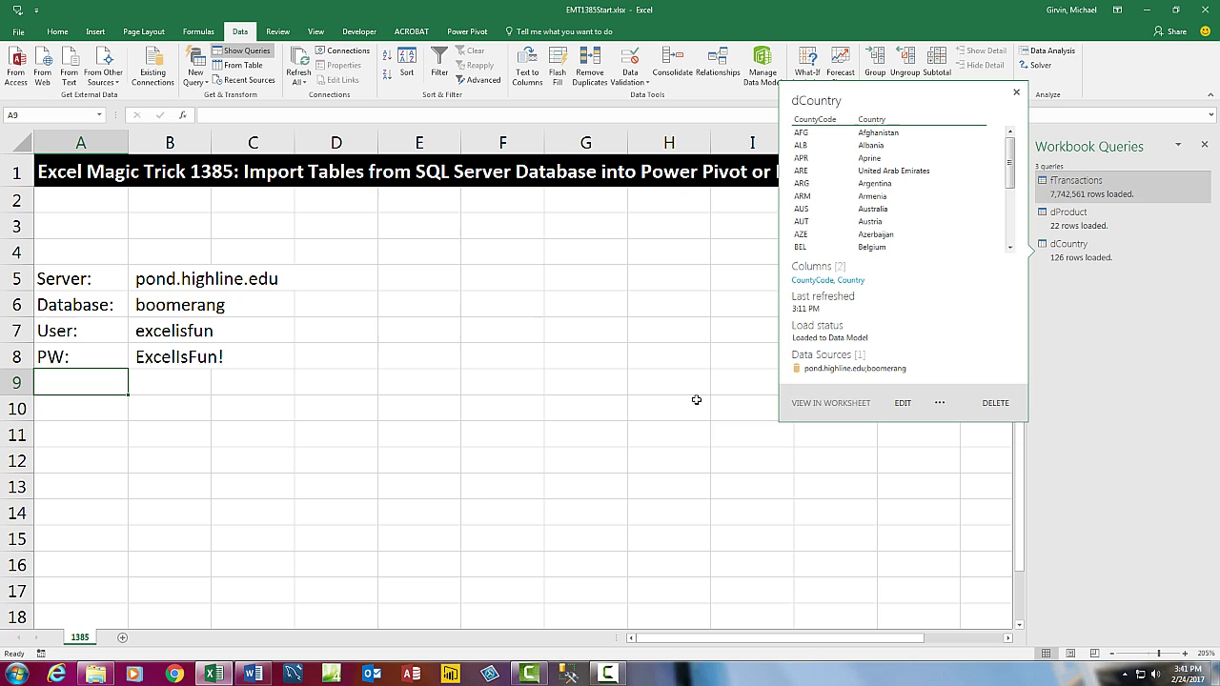
pyautogui.click(469, 33)
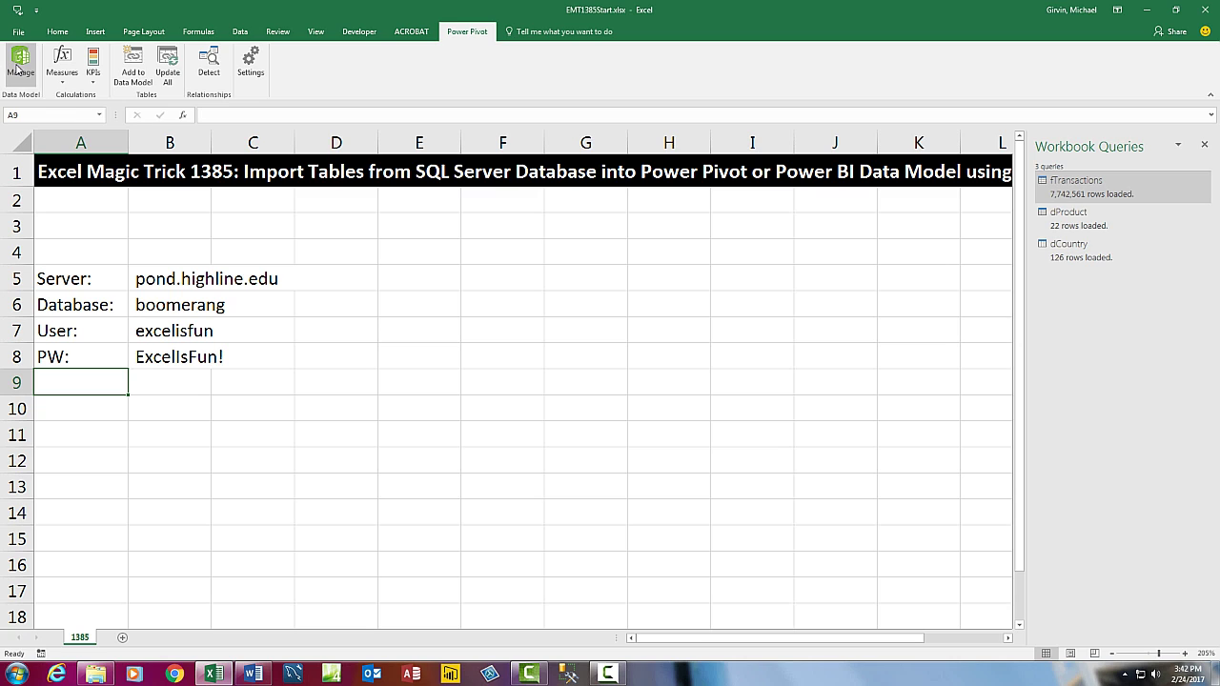
pyautogui.click(241, 32)
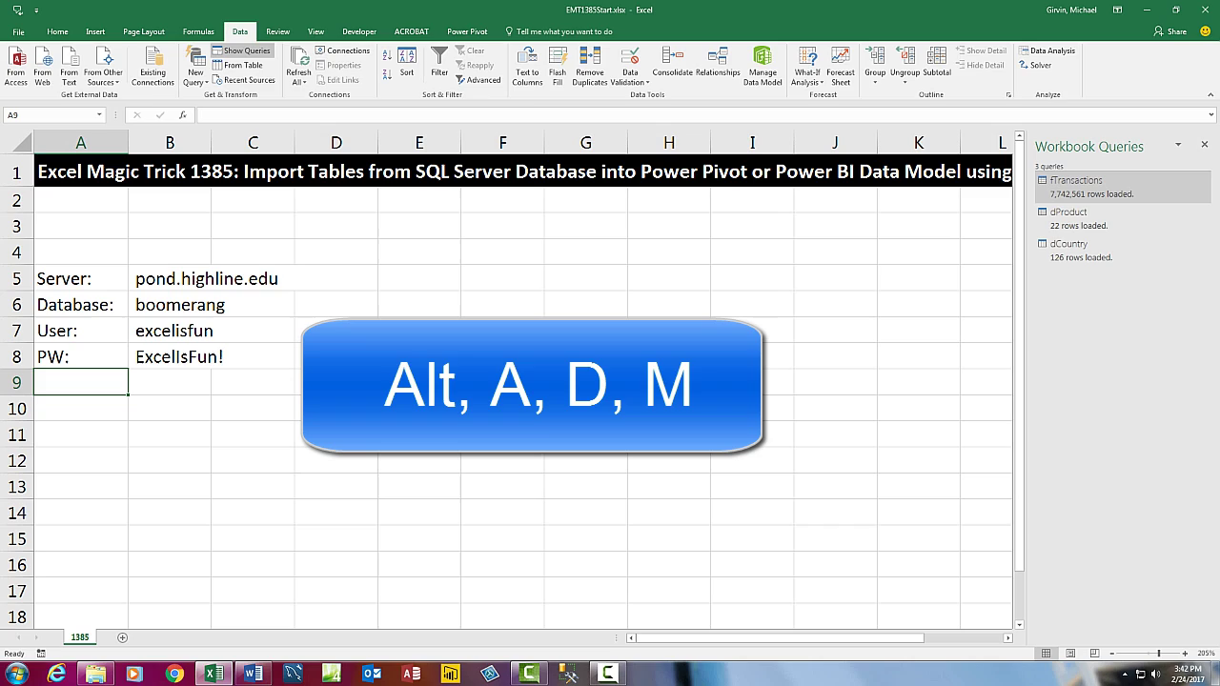
pyautogui.hotkey('alt', 'a')
pyautogui.press('d')
pyautogui.press('m')
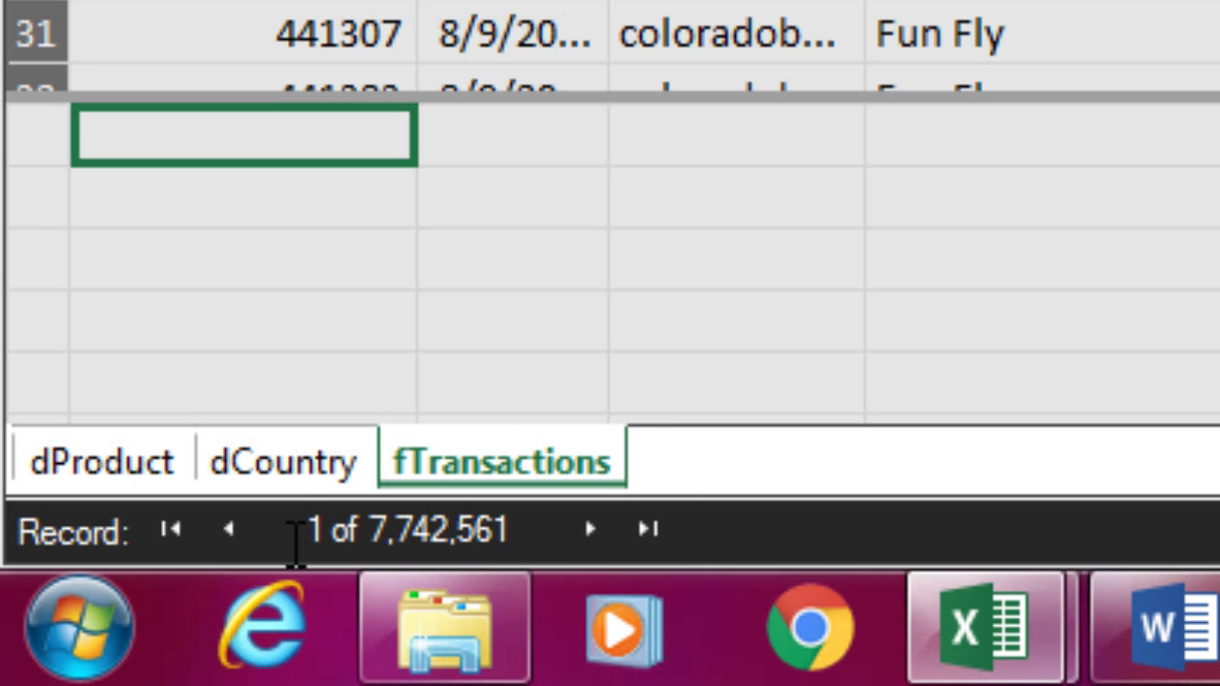
pyautogui.click(286, 465)
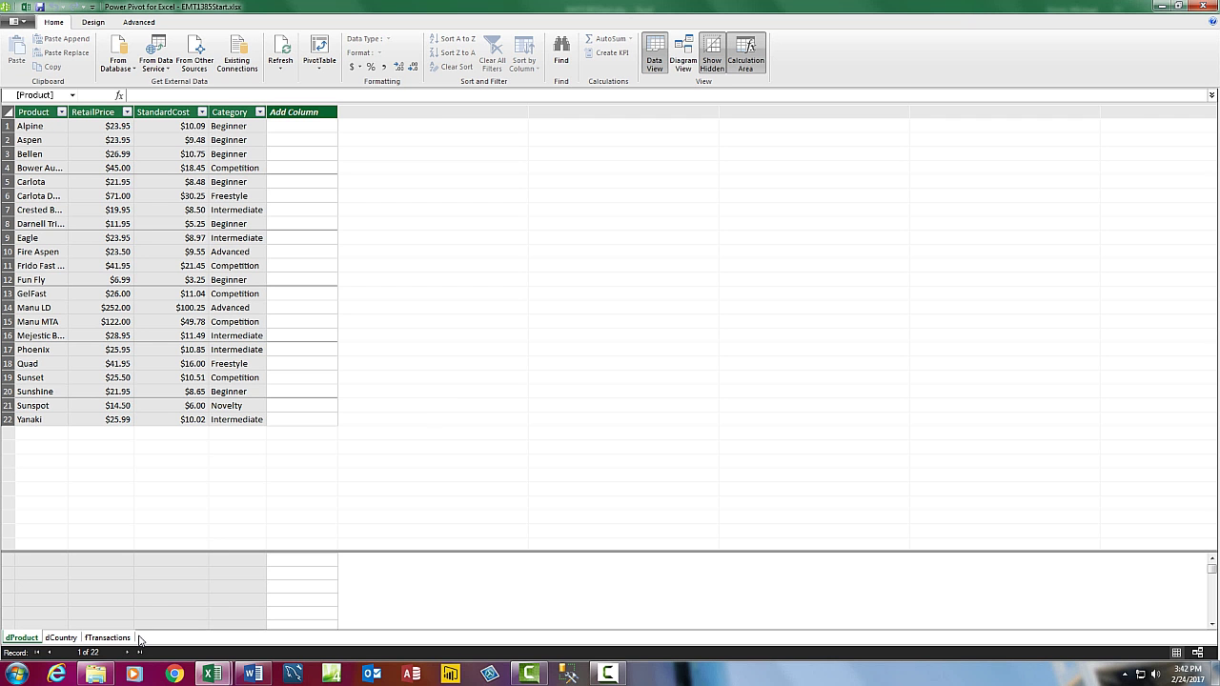
pyautogui.hotkey('alt', 'F4')
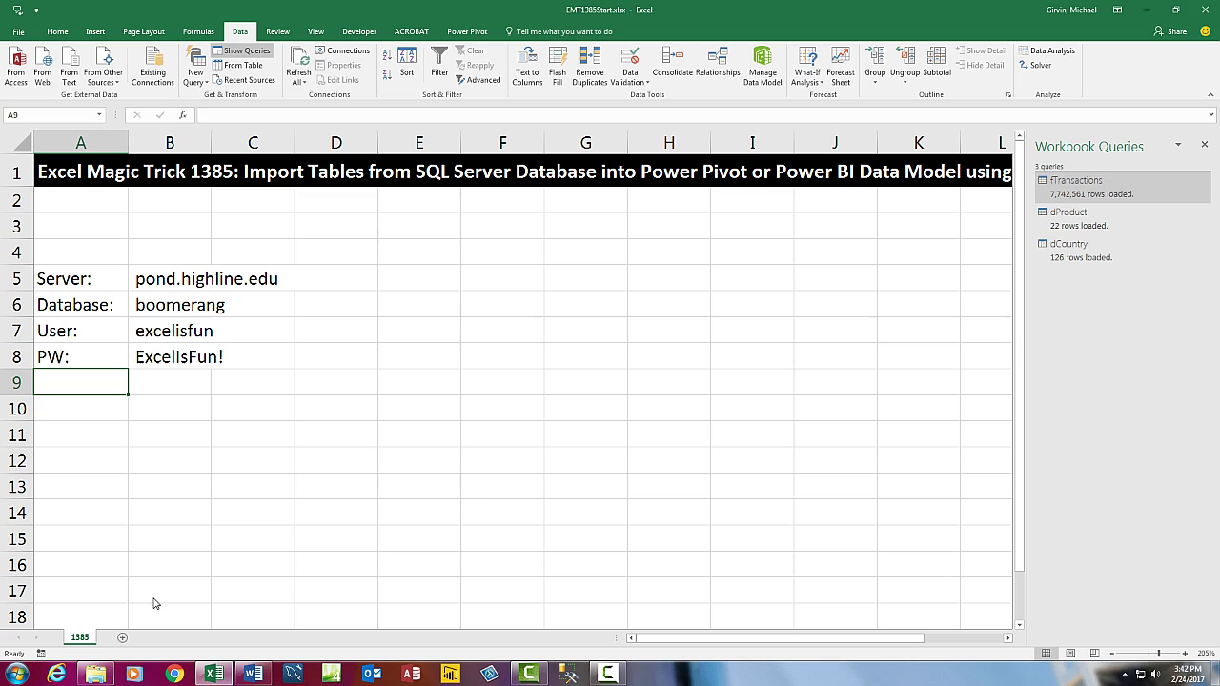